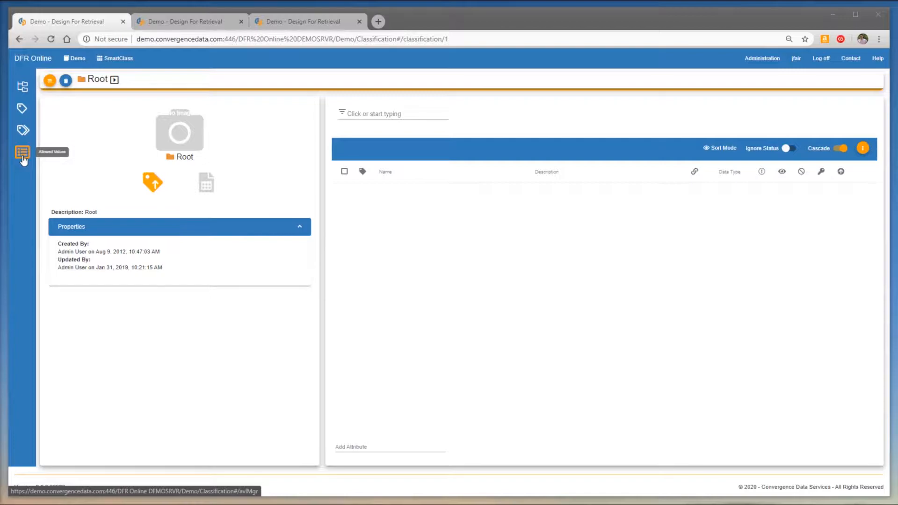
Open the allowed value lists overview and set it to show 20 items per page
left_click(22, 157)
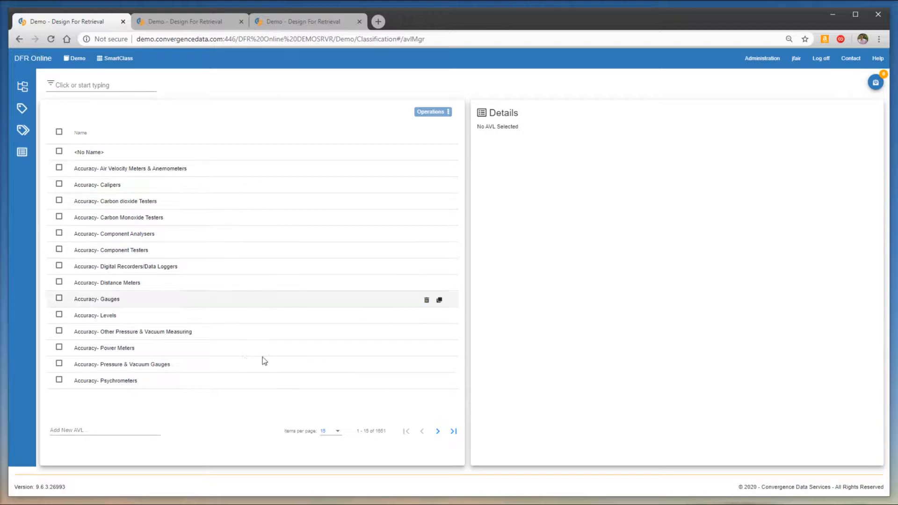
left_click(338, 433)
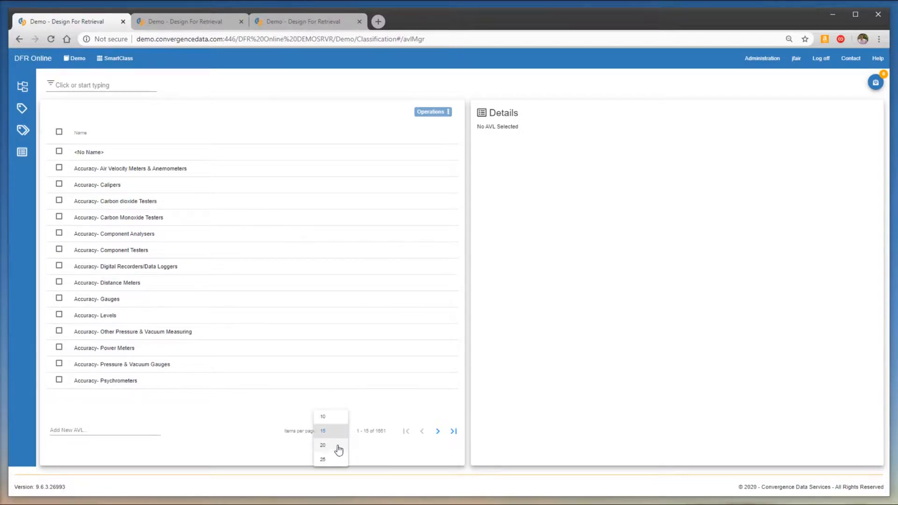
left_click(338, 445)
scroll(228, 187, "down", 1)
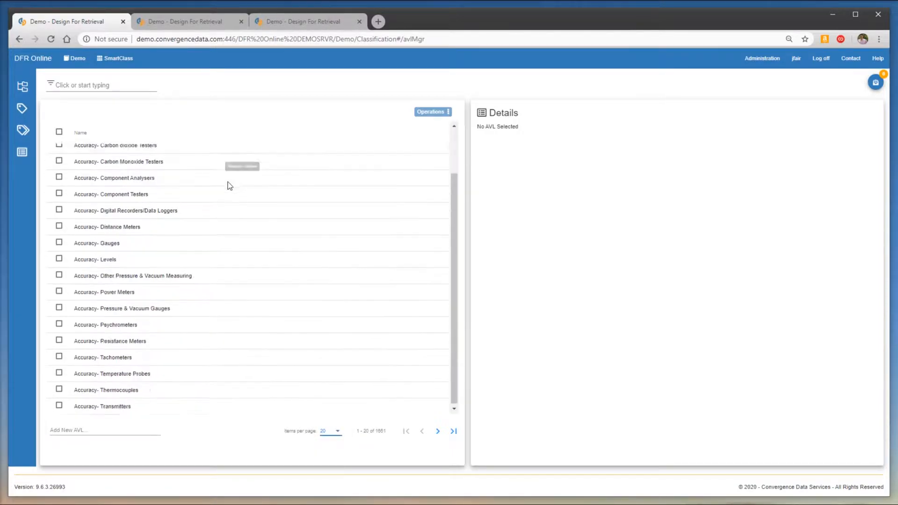
scroll(251, 207, "up", 2)
Find the Blade Type- Cutters allowed value list, review its details and value editing page, and return to the overview
left_click(439, 432)
left_click(438, 432)
left_click(439, 431)
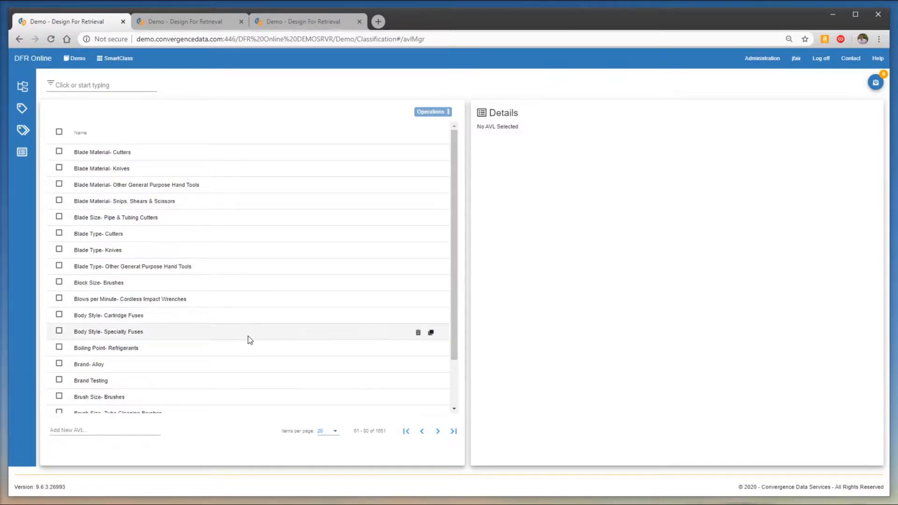
left_click(186, 237)
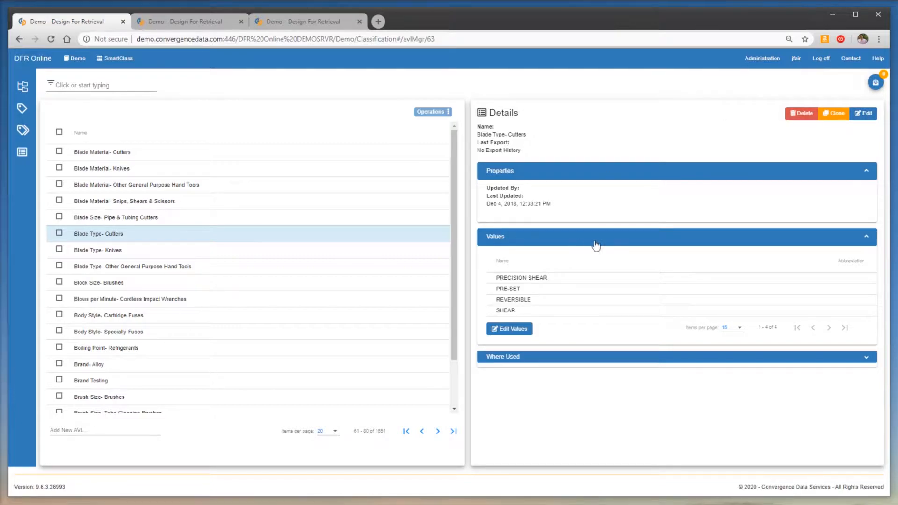
left_click(518, 333)
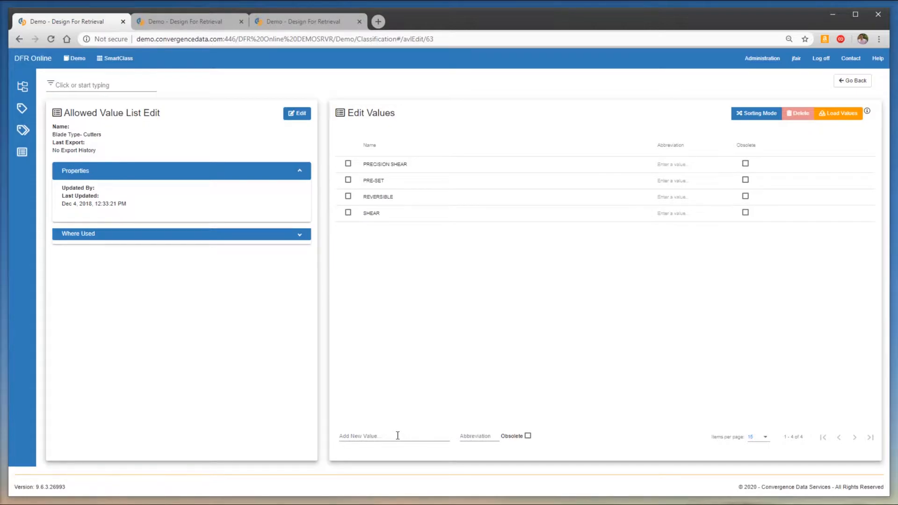
left_click(853, 81)
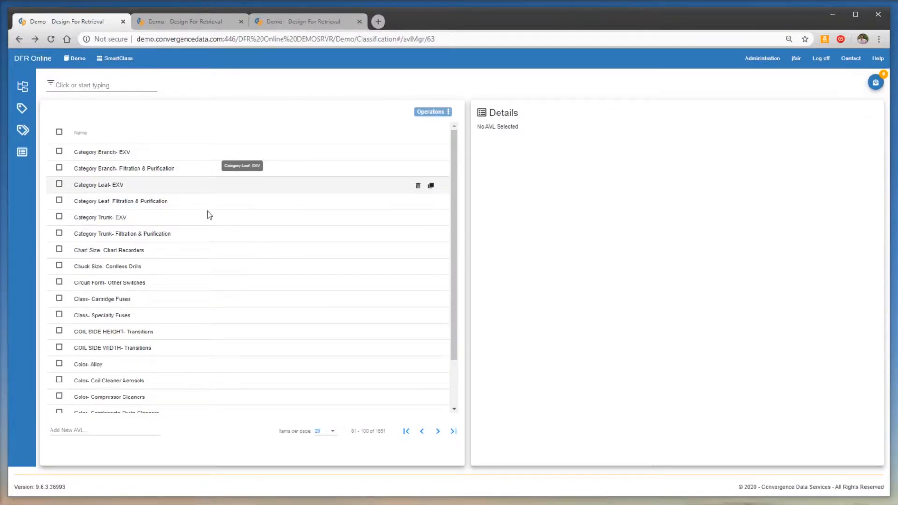
Add a new allowed value list named Color
left_click(72, 430)
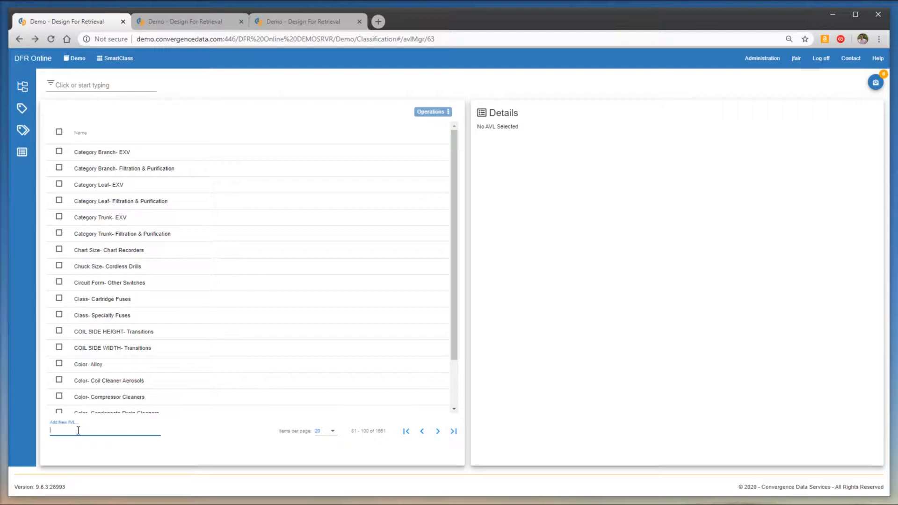
type("Color")
left_click(152, 430)
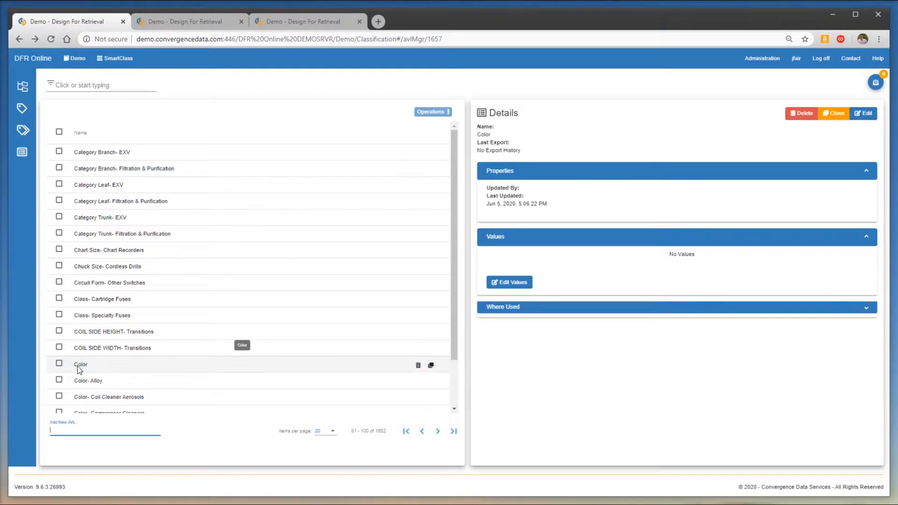
Review the values of the existing Color- Alloy, Color- Coil Cleaner Aerosols and Color- Condensate Drain Cleaners lists
scroll(133, 374, "down", 1)
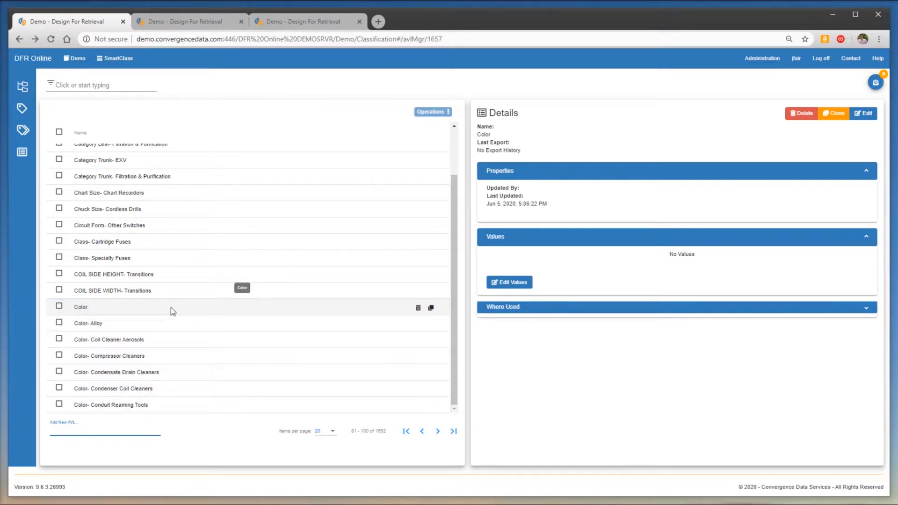
left_click(166, 324)
left_click(165, 341)
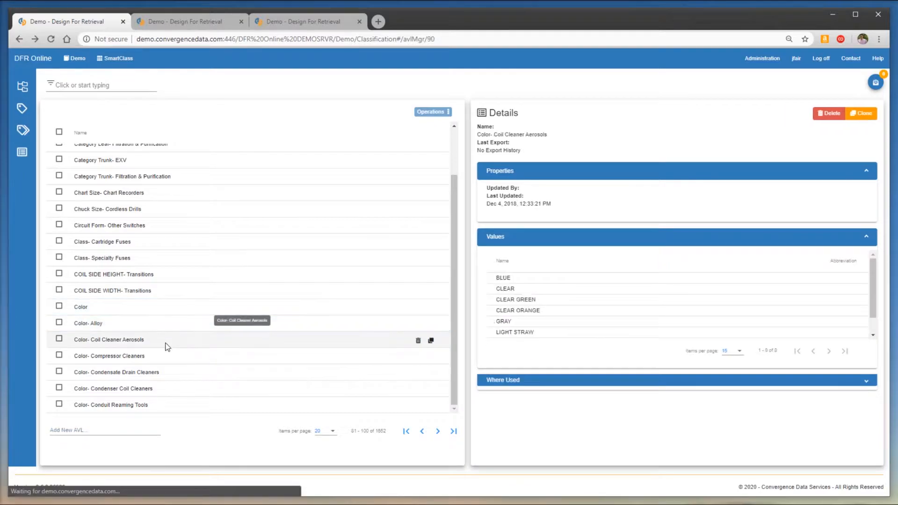
left_click(169, 368)
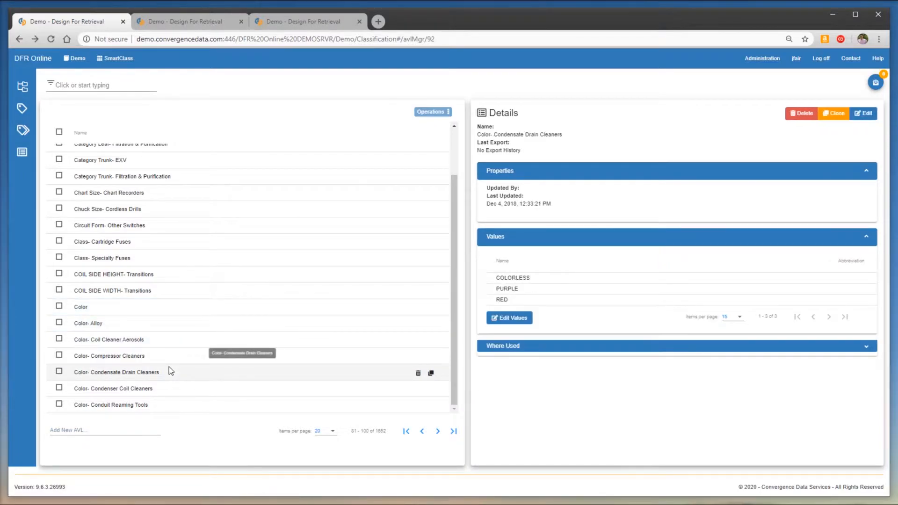
Add the values Green and Blue to the Color list and return to the overview
left_click(145, 308)
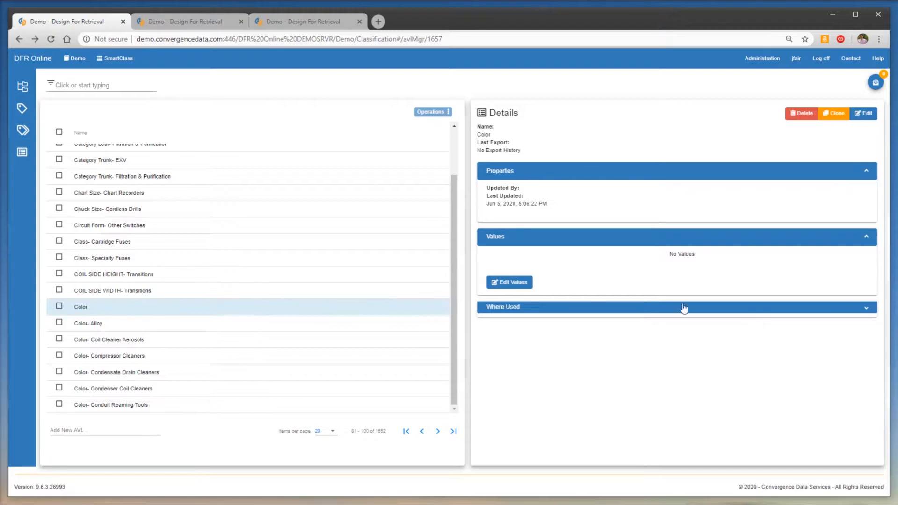
left_click(507, 284)
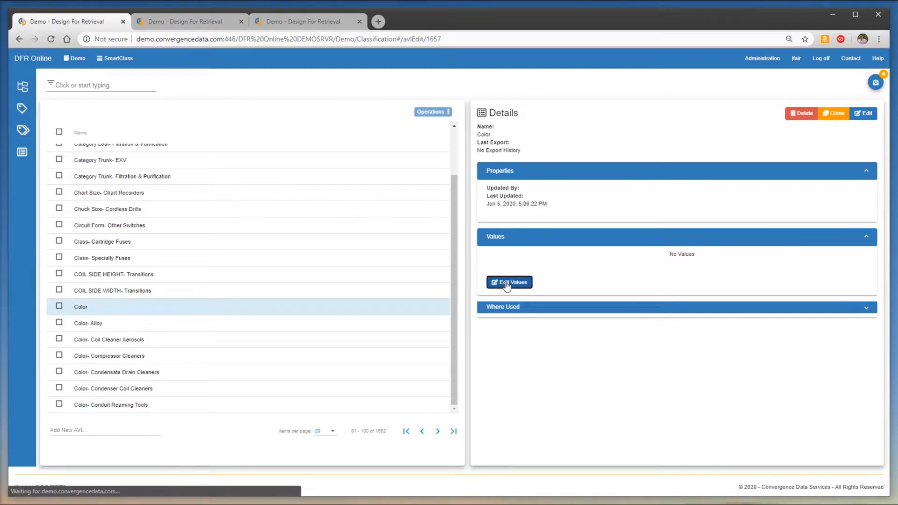
left_click(370, 438)
type("Green")
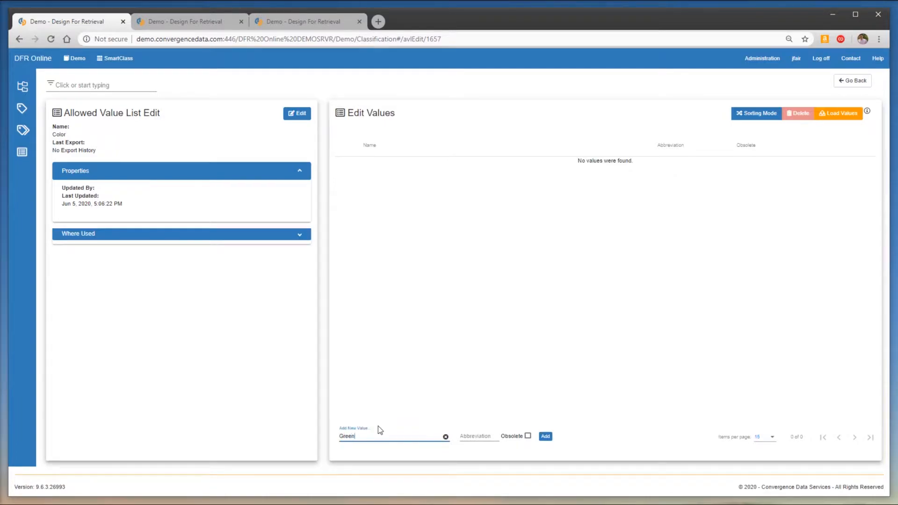
left_click(546, 437)
type("Blue")
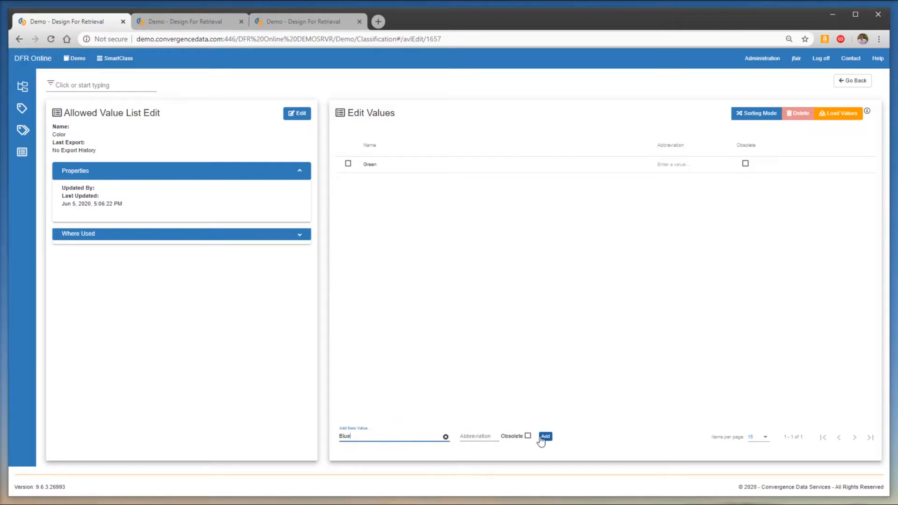
left_click(543, 437)
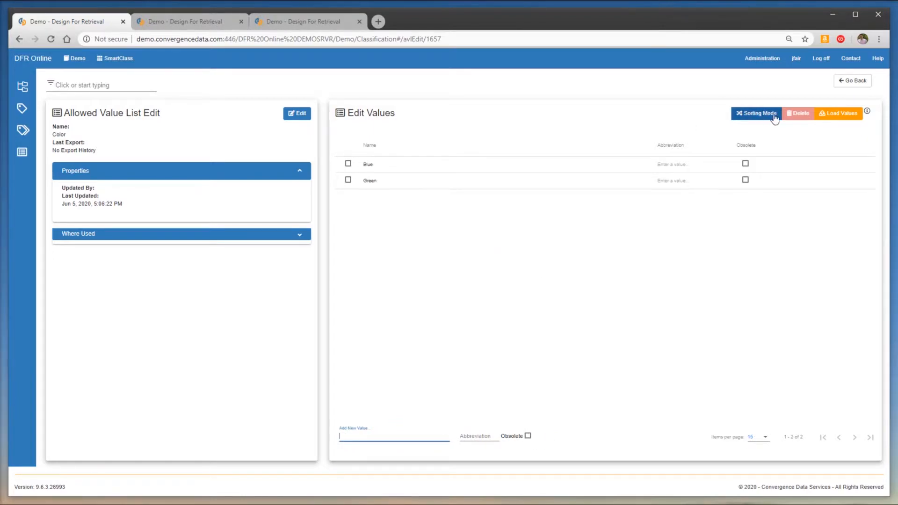
left_click(854, 82)
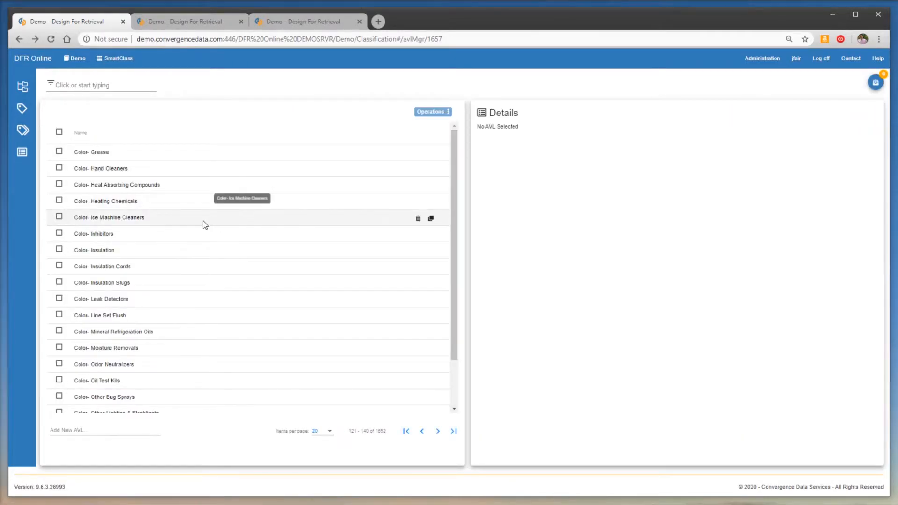
Filter the allowed value lists by "color" and show the details of the Color list
scroll(170, 234, "down", 1)
scroll(169, 232, "up", 1)
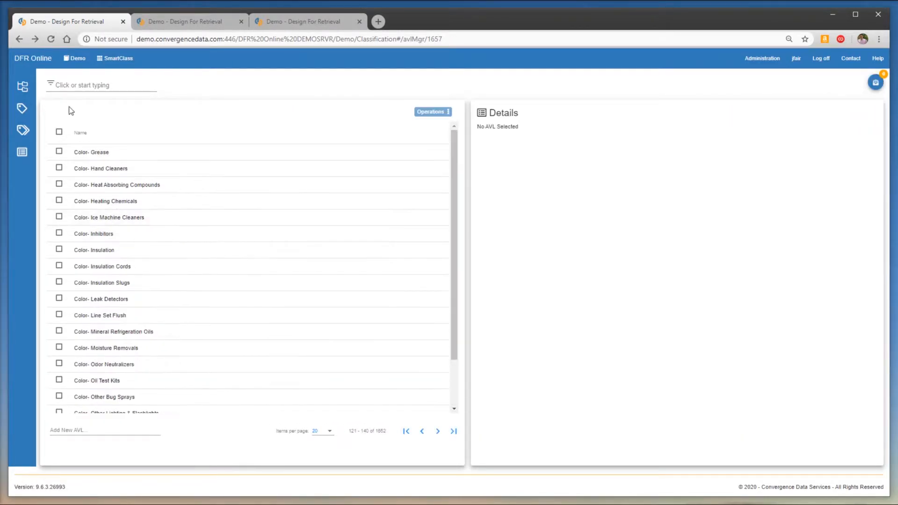
left_click(74, 89)
type("color")
left_click(100, 167)
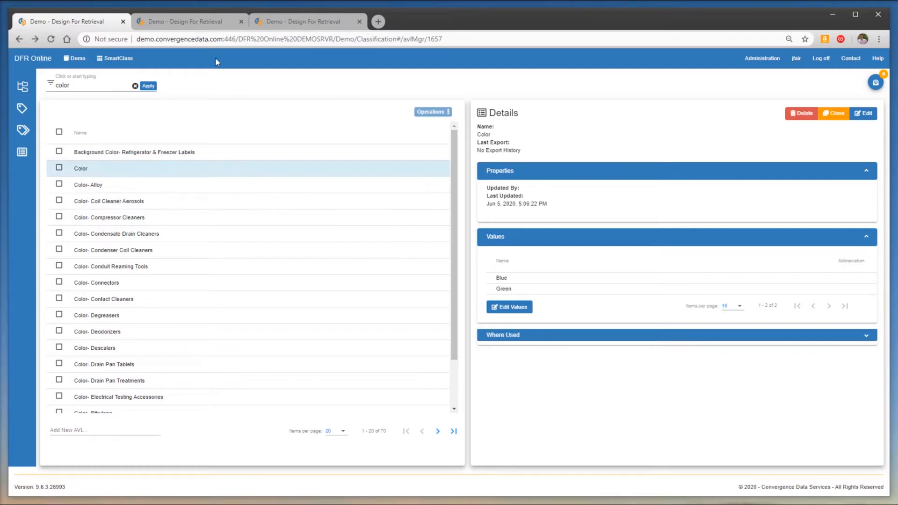
Assign the Color allowed value list to the Color attribute of the LED category, filtering the available lists by "color"
left_click(206, 23)
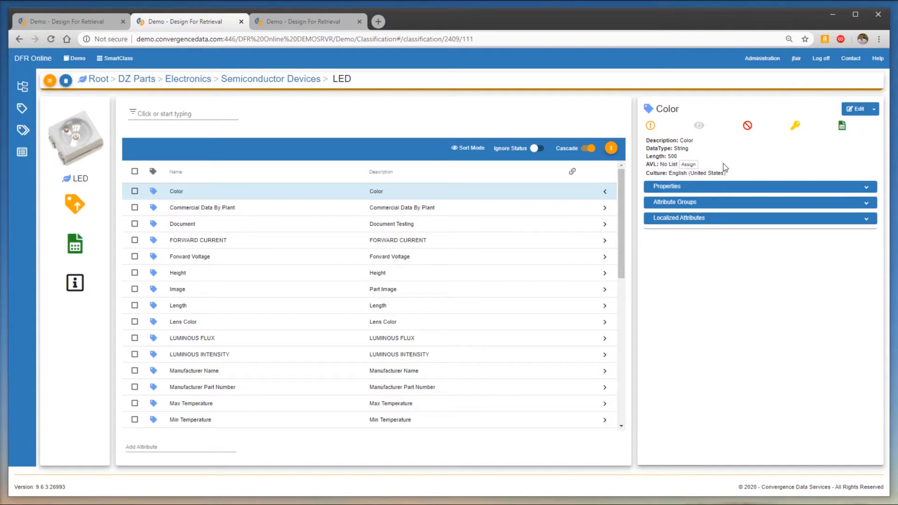
left_click(688, 164)
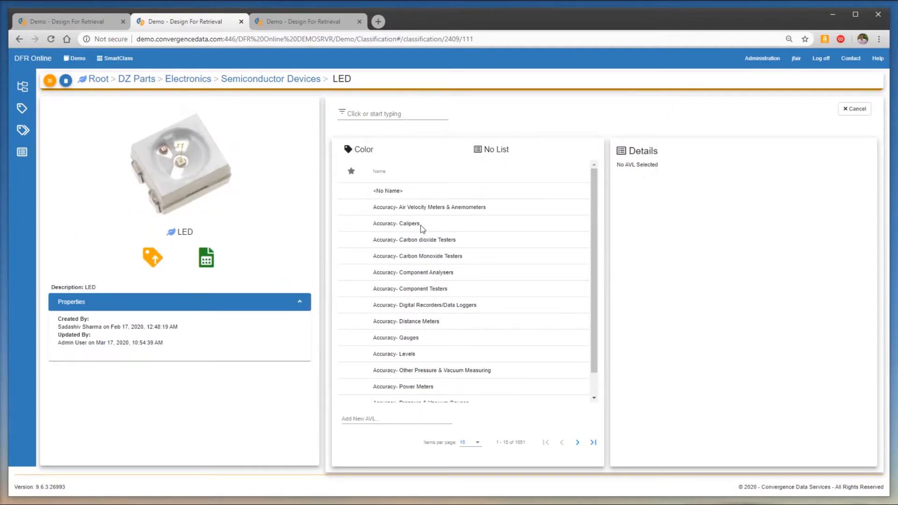
left_click(381, 113)
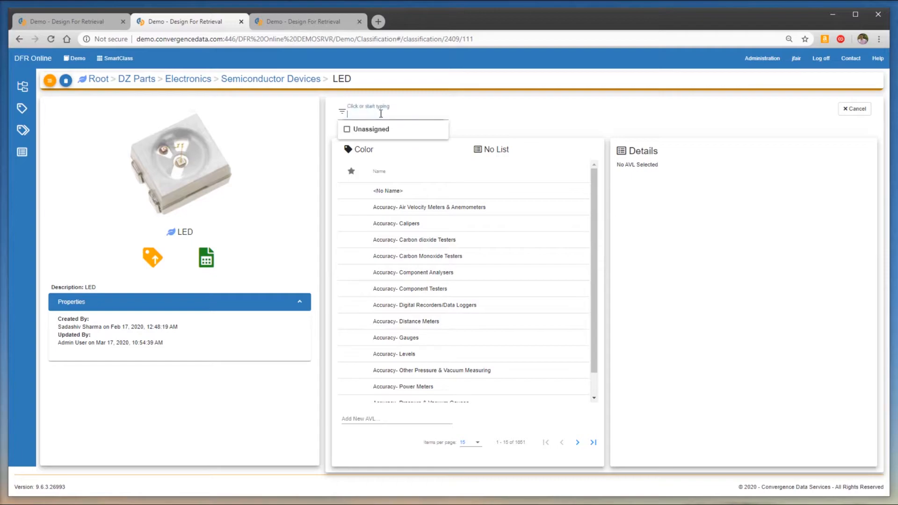
type("color")
key("Return")
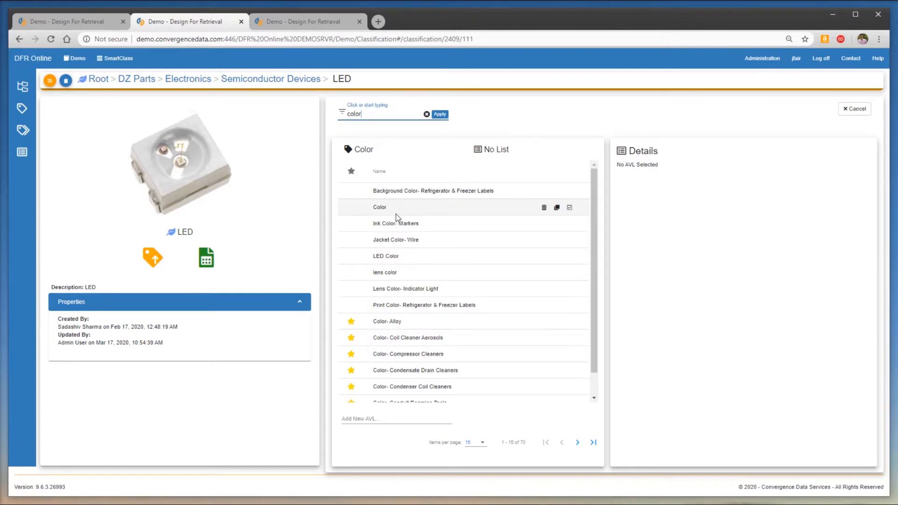
left_click(398, 209)
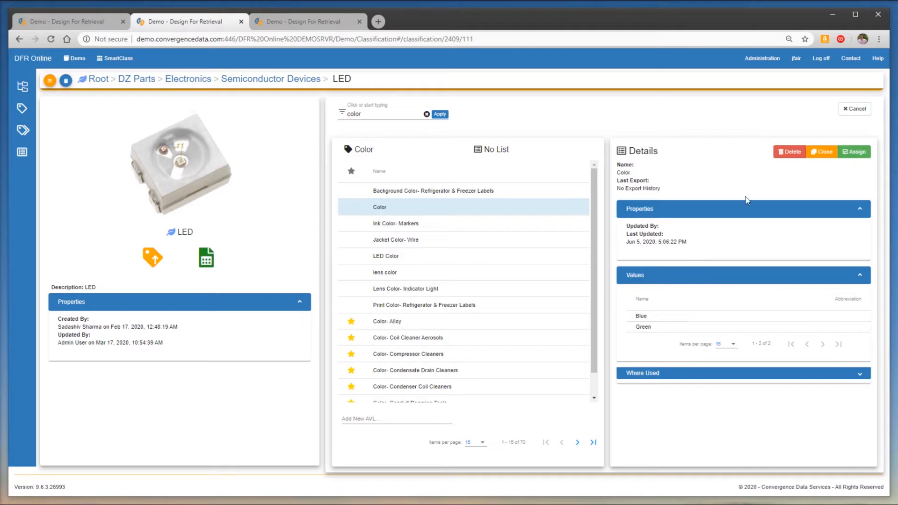
left_click(860, 152)
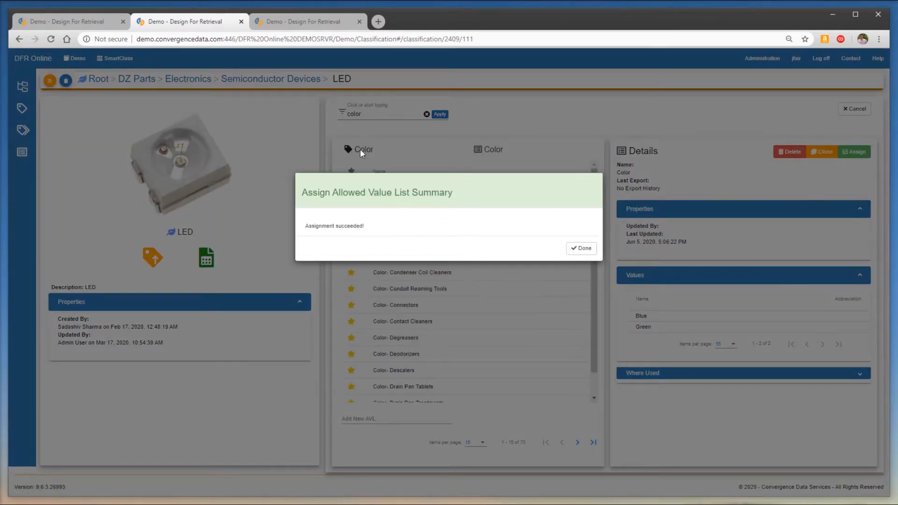
left_click(581, 249)
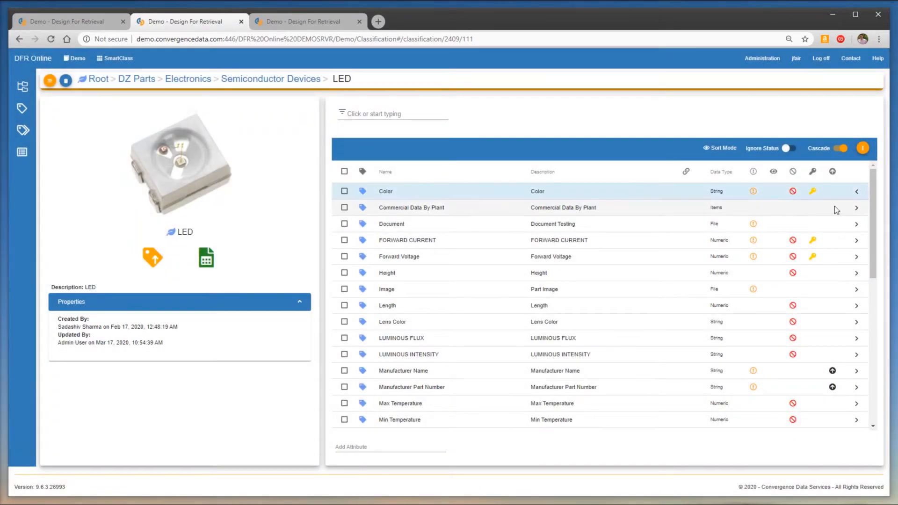
Open the value editing page of the allowed value list assigned to the LED category's Color attribute
left_click(857, 193)
left_click(858, 193)
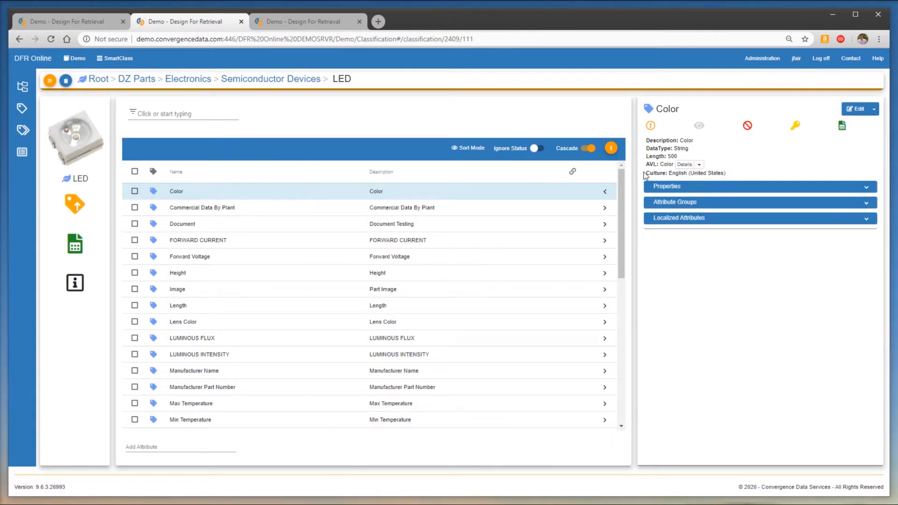
left_click(700, 166)
left_click(701, 188)
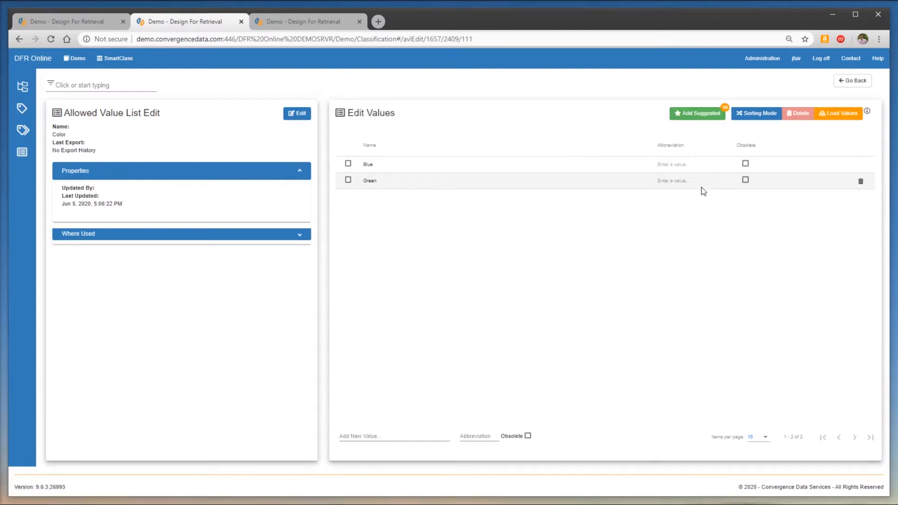
Add all suggested values to the Color list
left_click(700, 120)
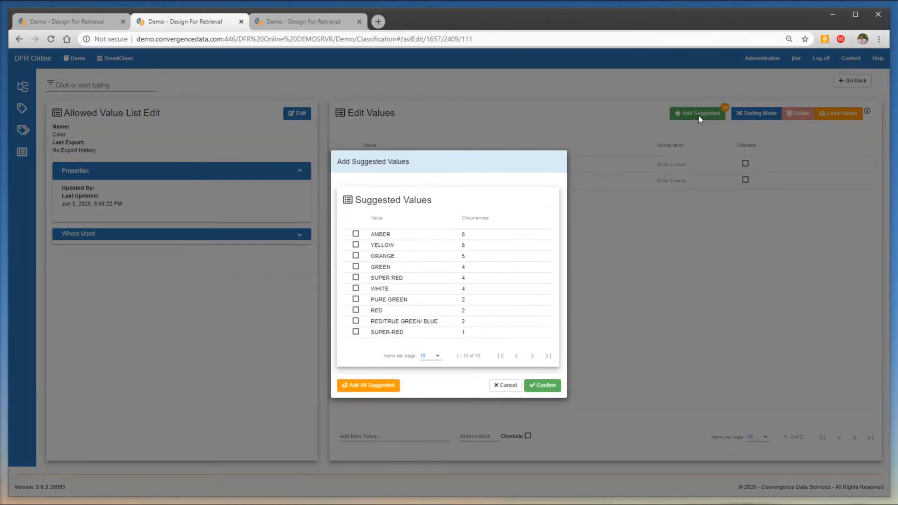
left_click(355, 234)
left_click(355, 245)
left_click(355, 258)
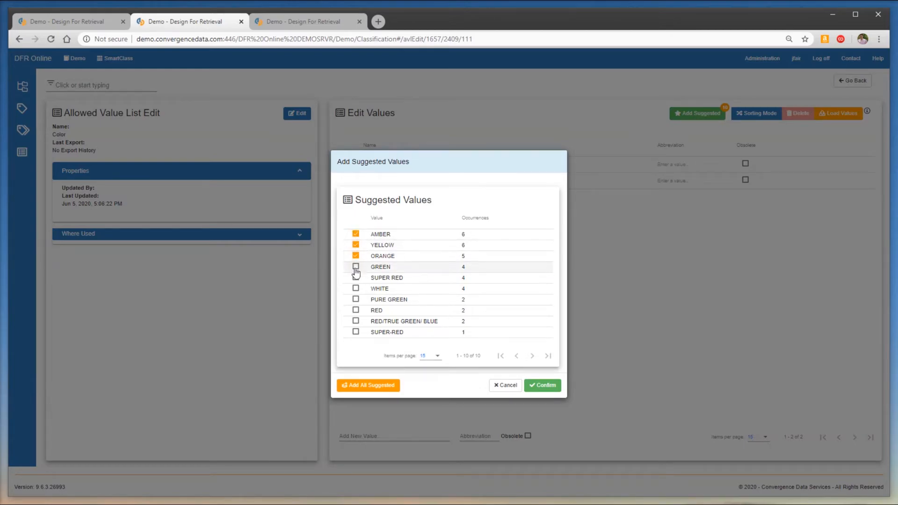
left_click(359, 385)
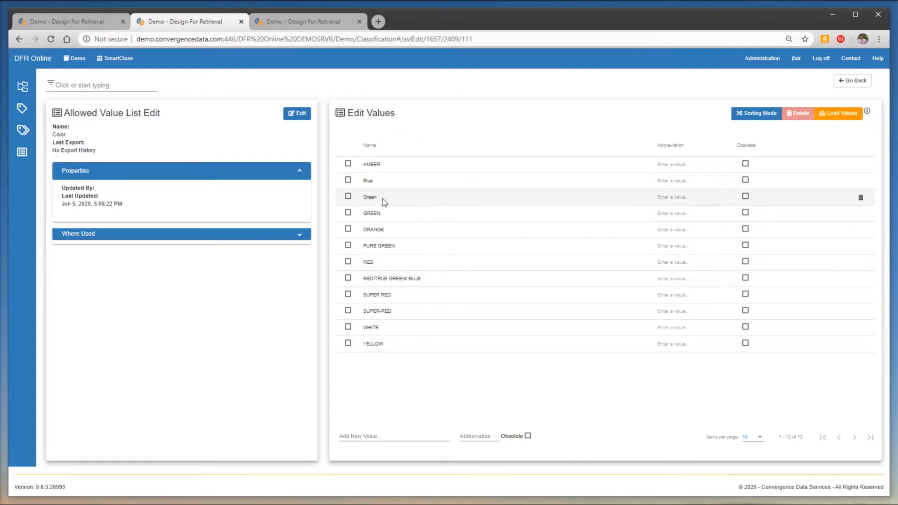
Delete the mixed-case values Blue and Green from the Color list
left_click(348, 197)
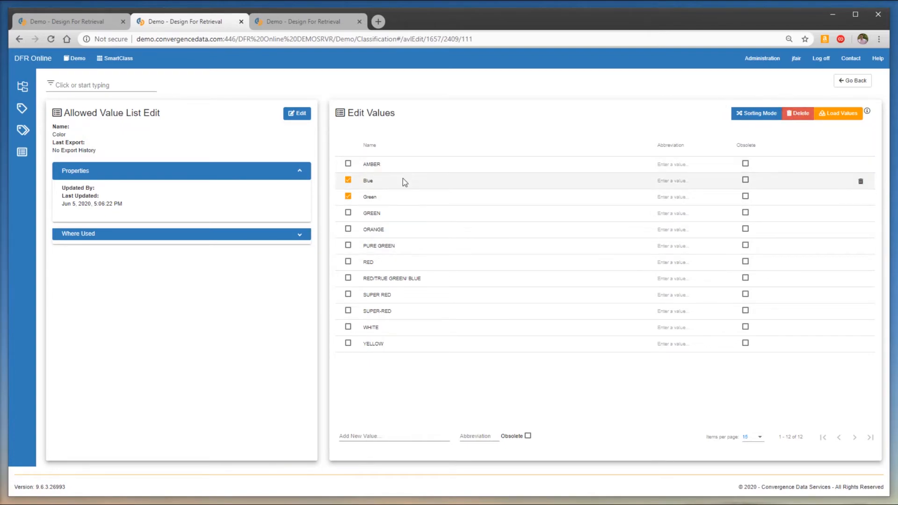
left_click(798, 117)
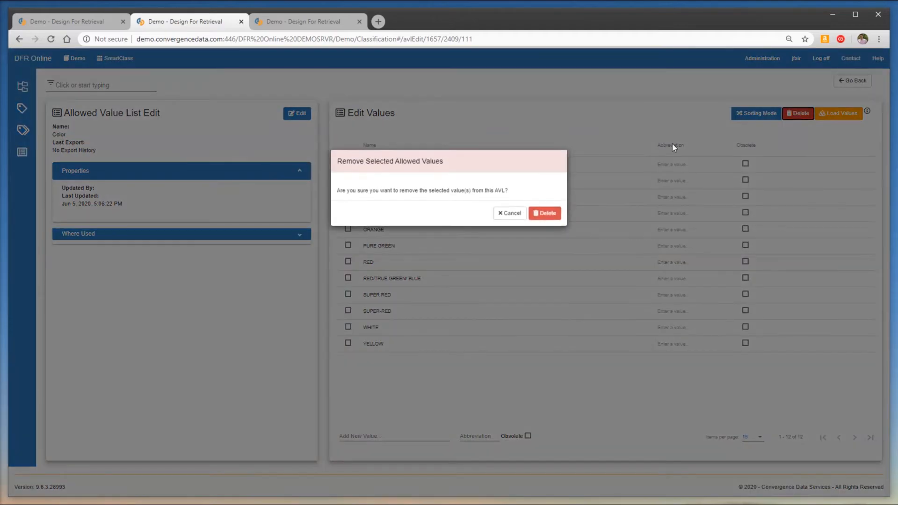
left_click(546, 215)
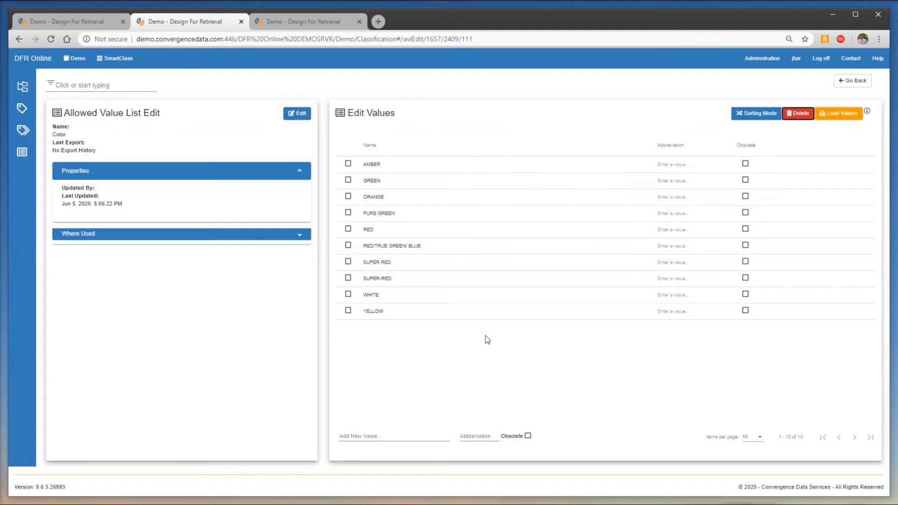
Leave the value editing page and review the Color list's updated values in the allowed value list manager
left_click(850, 83)
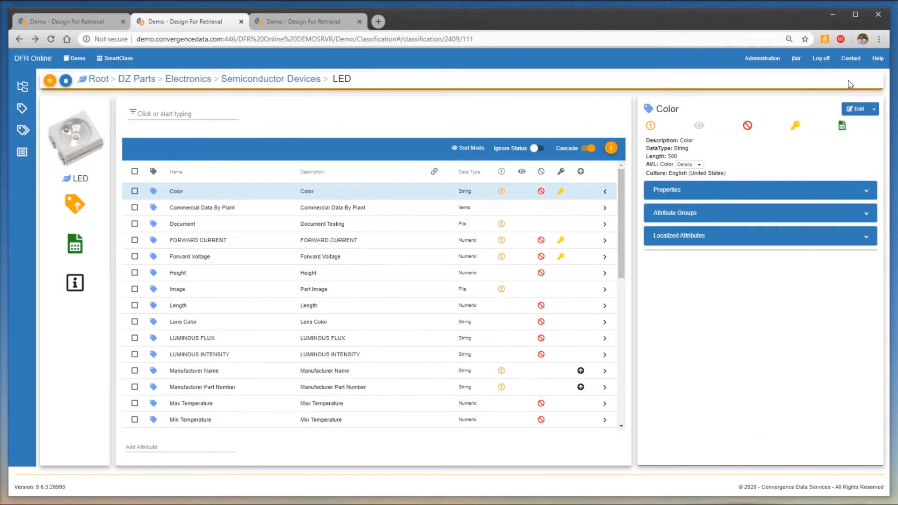
left_click(89, 21)
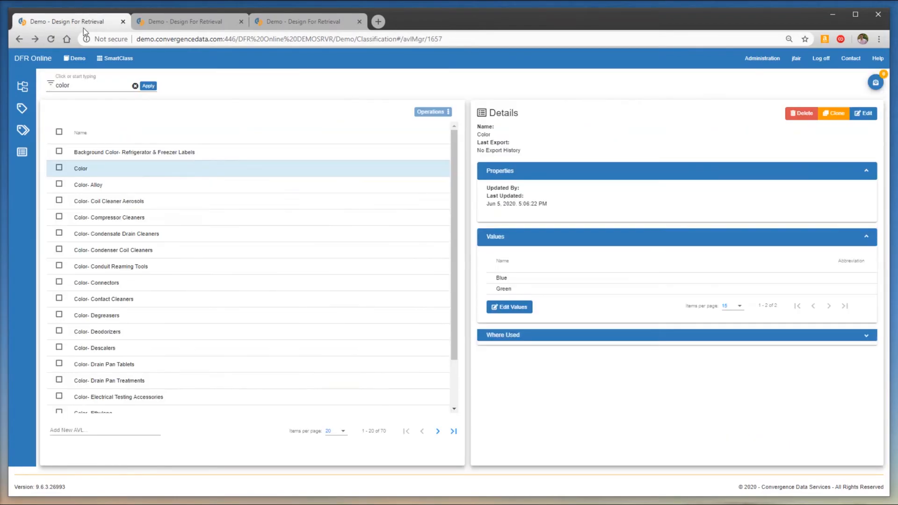
left_click(125, 184)
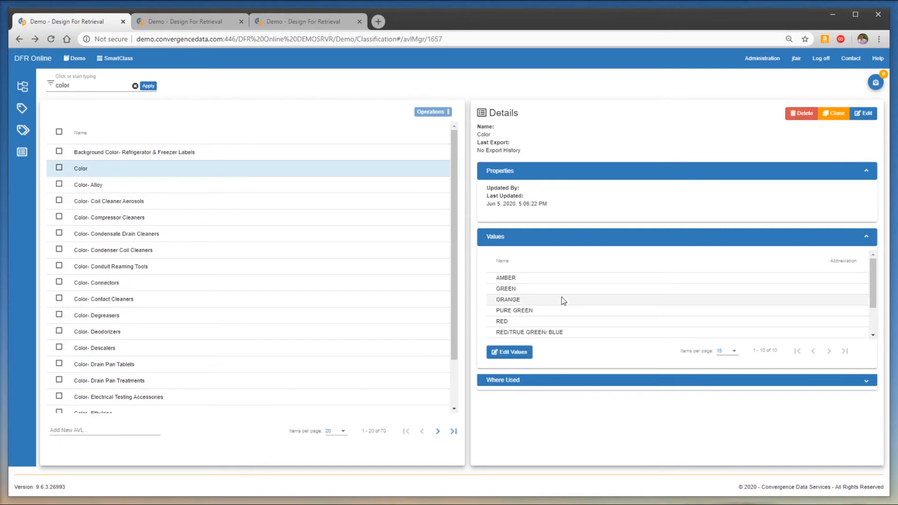
scroll(577, 288, "down", 2)
scroll(580, 314, "up", 2)
scroll(576, 302, "down", 2)
scroll(577, 283, "up", 2)
scroll(587, 304, "down", 2)
scroll(588, 316, "up", 2)
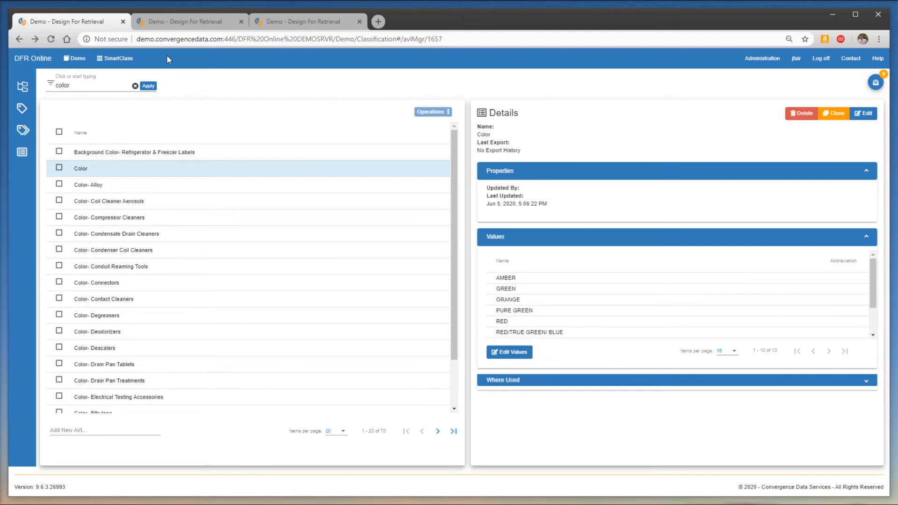
Open item LA E6SF-BBCB-24-1 from the SmartFind LED results for editing
left_click(288, 20)
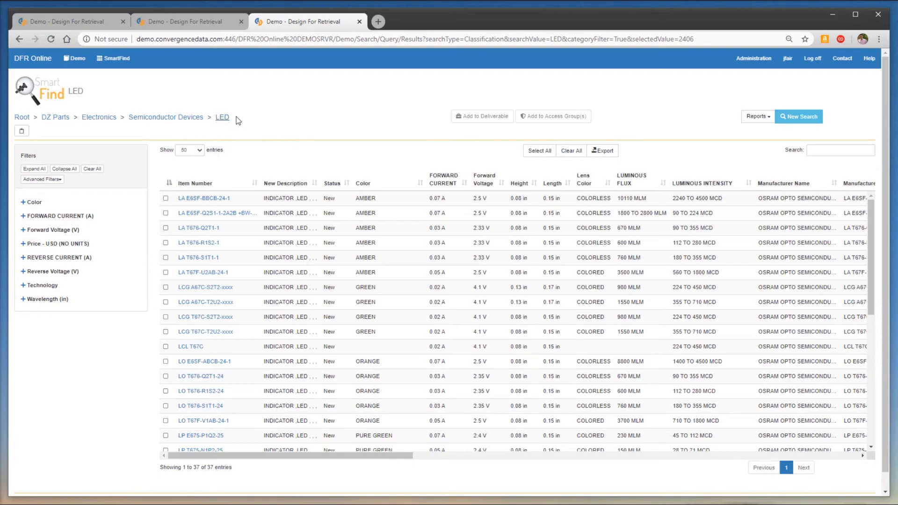
left_click(203, 199)
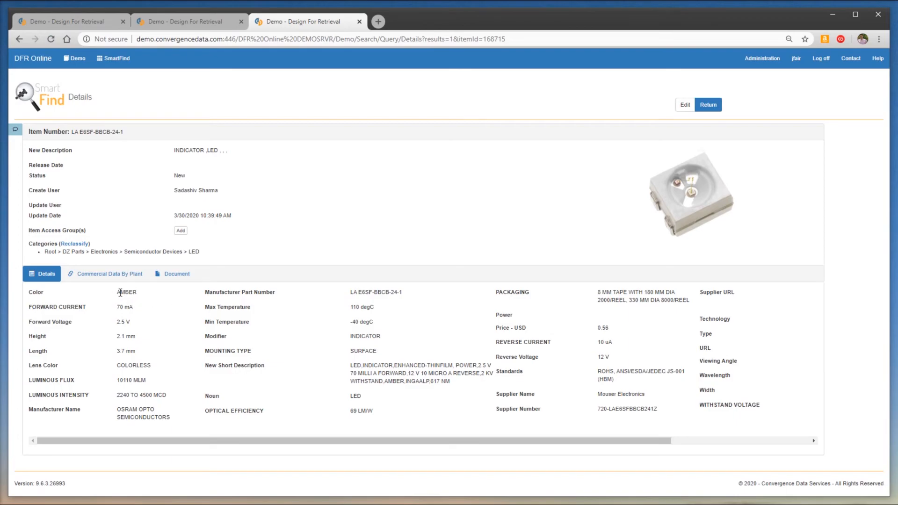
left_click(686, 107)
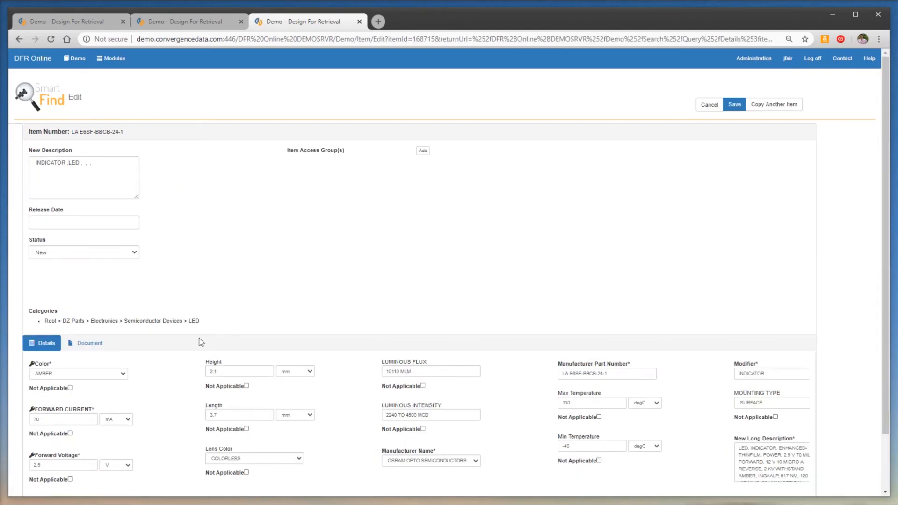
Examine the allowed values offered for the item's Color attribute without choosing a different one
scroll(185, 339, "down", 2)
left_click(122, 310)
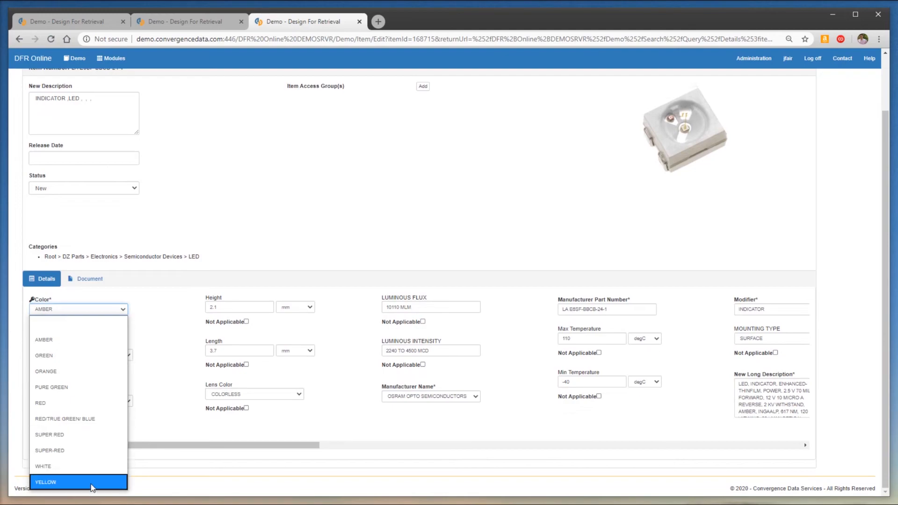
left_click(163, 317)
Save the LED item from its edit page
scroll(163, 317, "up", 2)
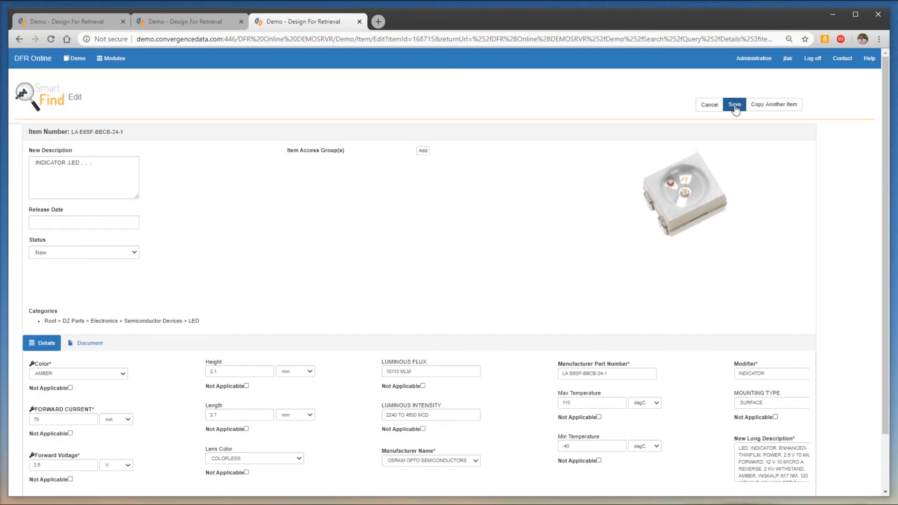
scroll(517, 298, "down", 2)
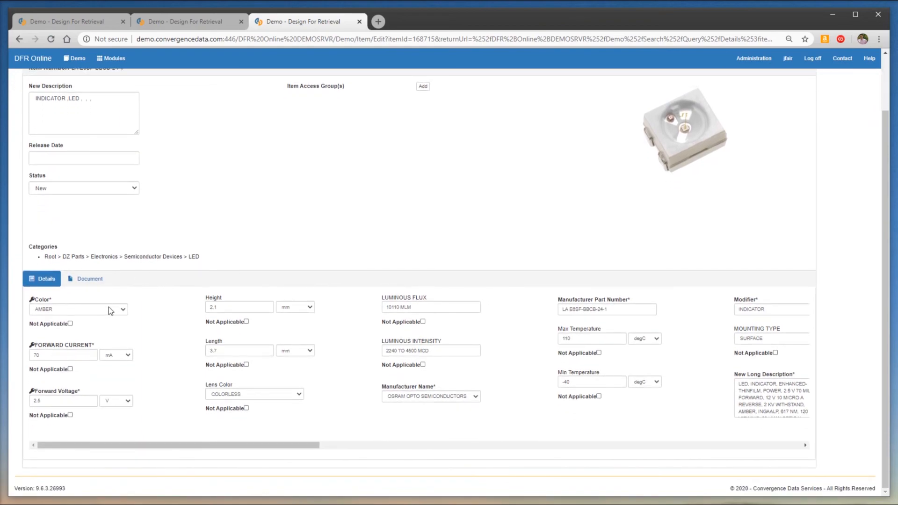
scroll(84, 352, "up", 2)
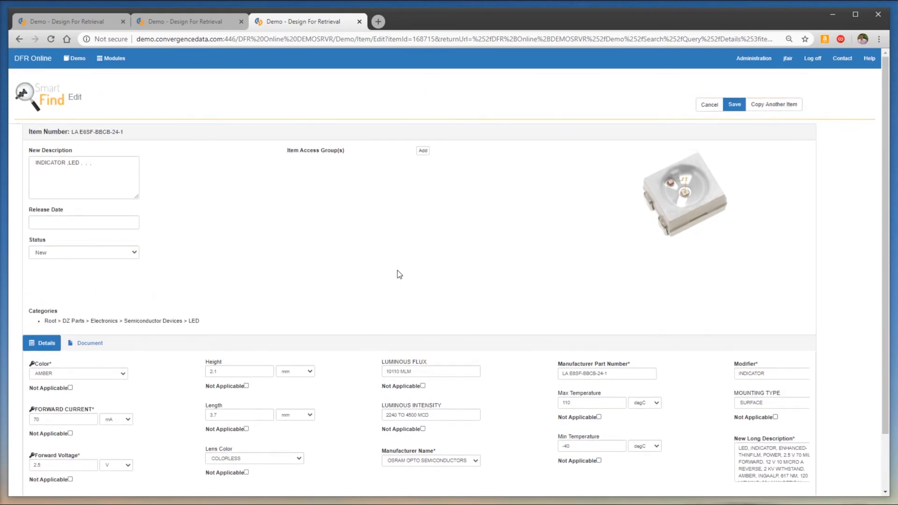
left_click(735, 106)
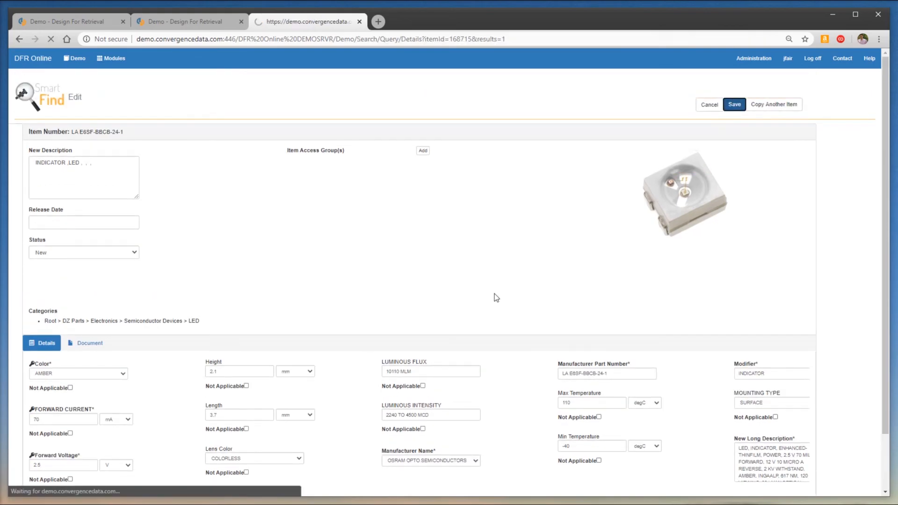